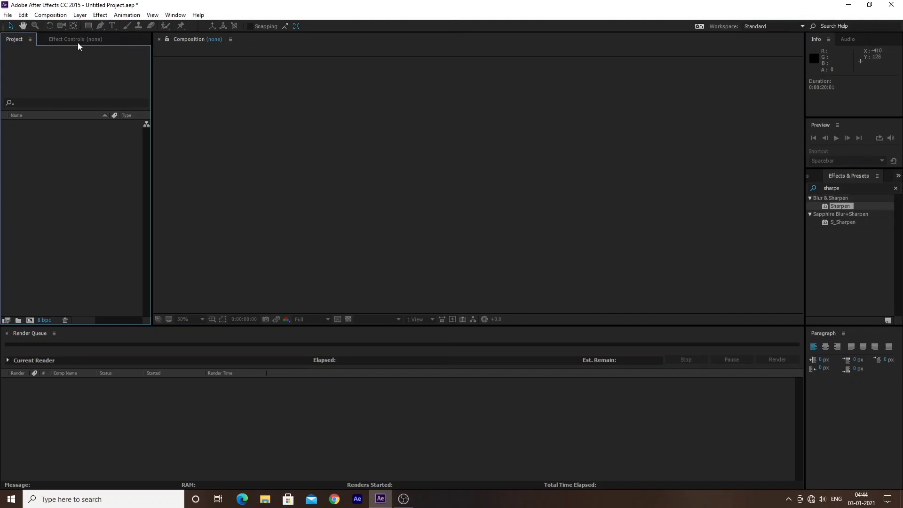
# - Create a new composition, Comp 1, at 1920×1080 and 60 fps
pyautogui.click(49, 15)
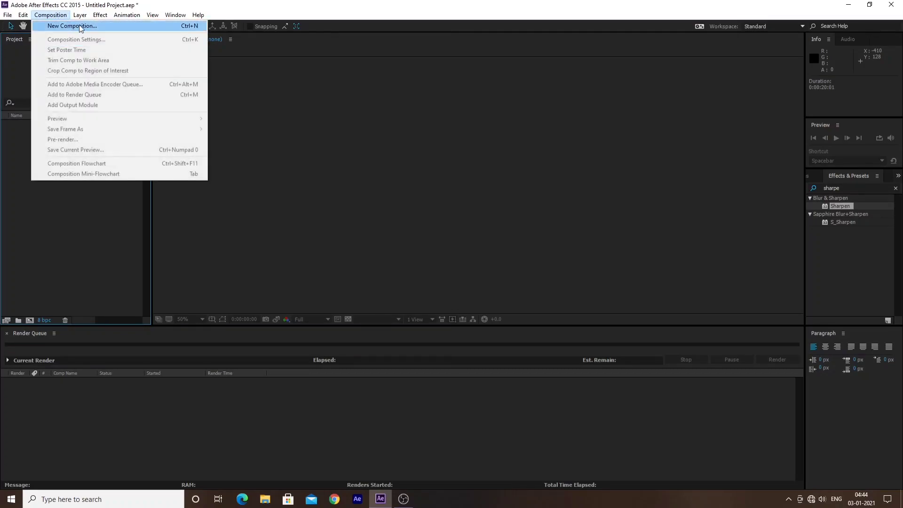
pyautogui.click(91, 26)
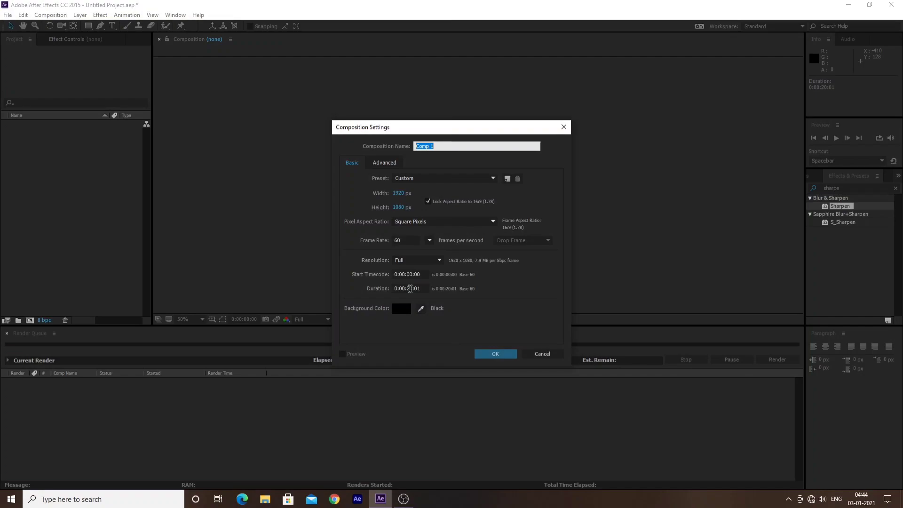
pyautogui.click(497, 355)
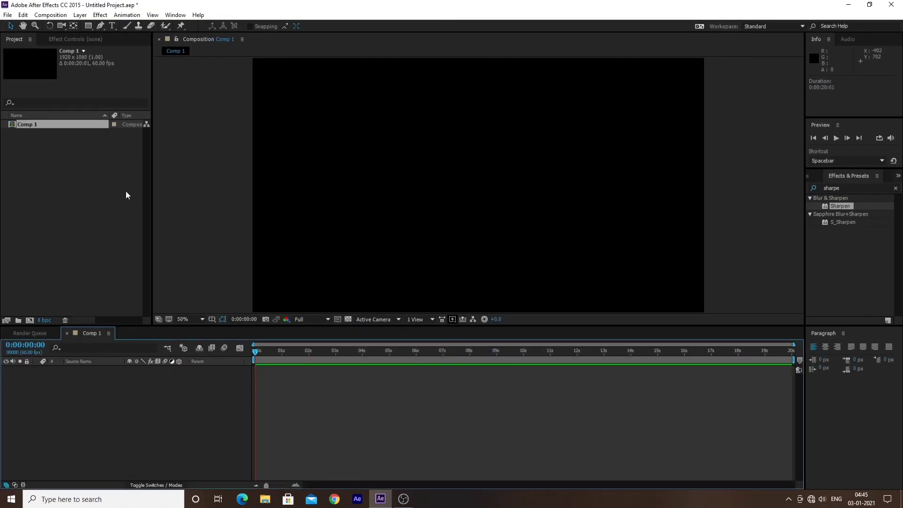
# - Import the PUBG gameplay MP4 from the Desktop into the project
pyautogui.click(64, 160)
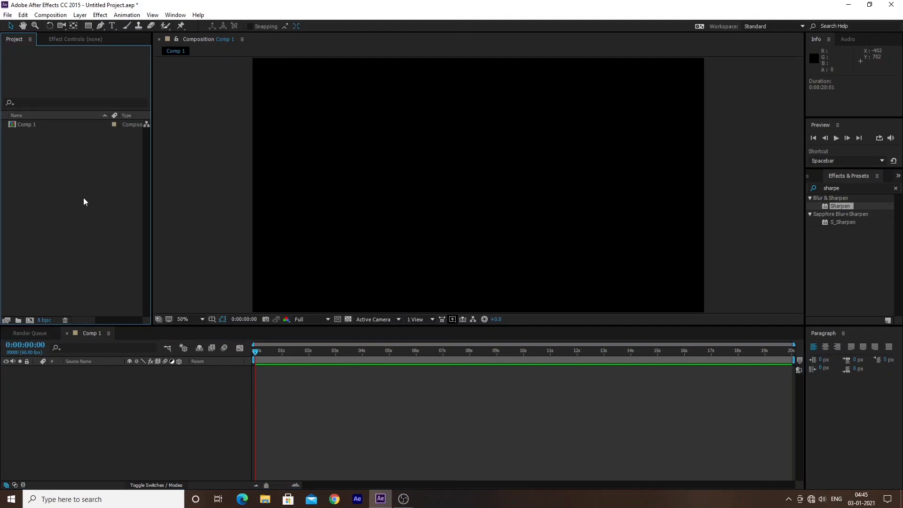
pyautogui.doubleClick(84, 197)
pyautogui.click(170, 158)
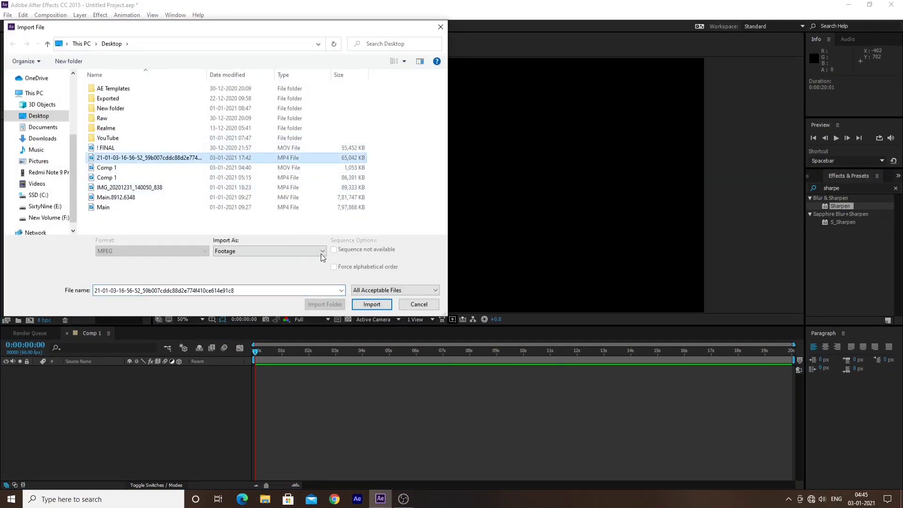
pyautogui.click(371, 304)
pyautogui.click(66, 162)
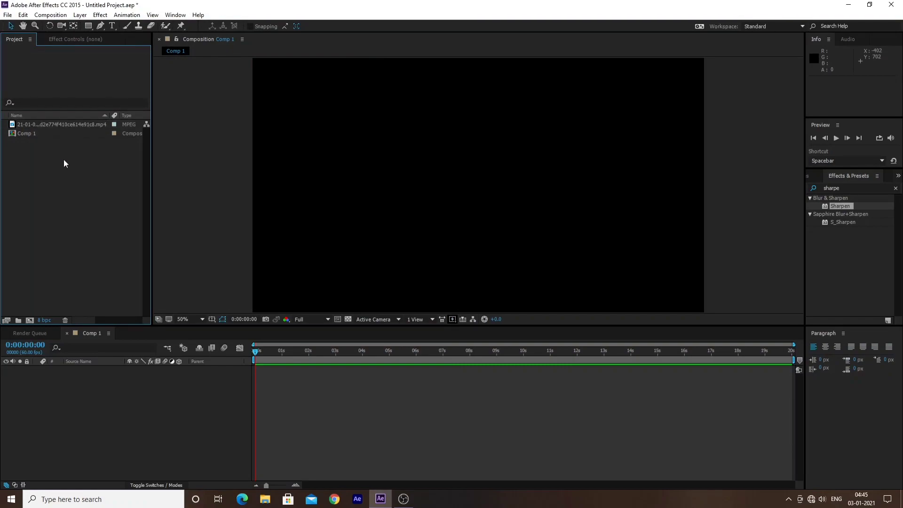
# - Add the gameplay clip to Comp 1 as a layer and preview around the six-second mark
pyautogui.click(68, 126)
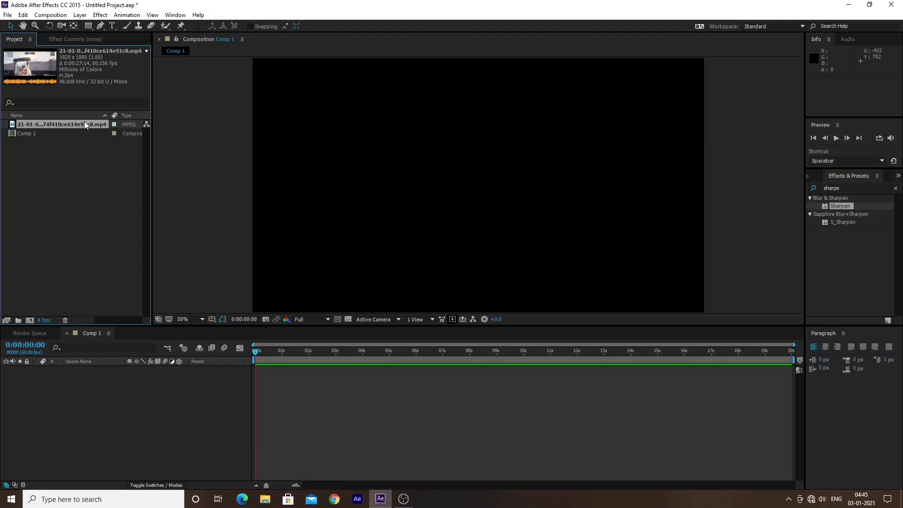
pyautogui.moveTo(85, 123); pyautogui.dragTo(256, 393)
pyautogui.moveTo(339, 352); pyautogui.dragTo(400, 359)
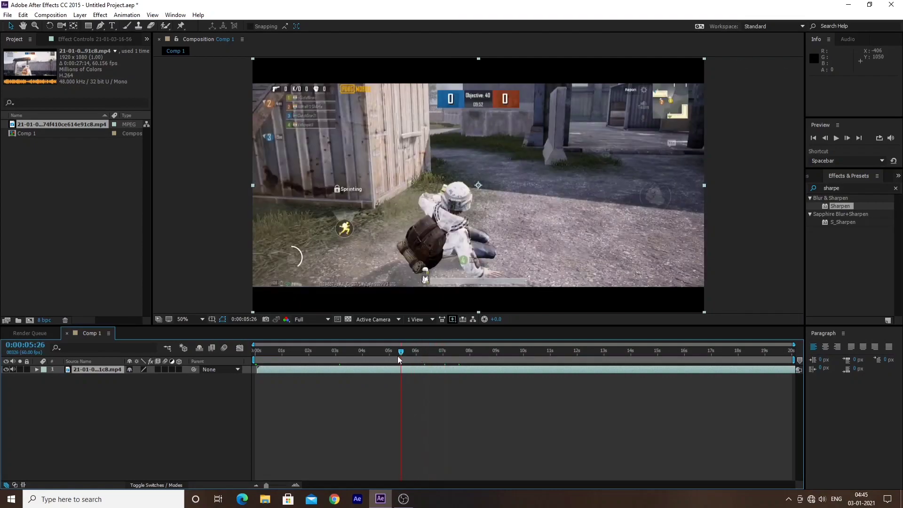
# - Search the effects for 'curves', apply Curves to the footage layer, then delete it again
pyautogui.click(856, 188)
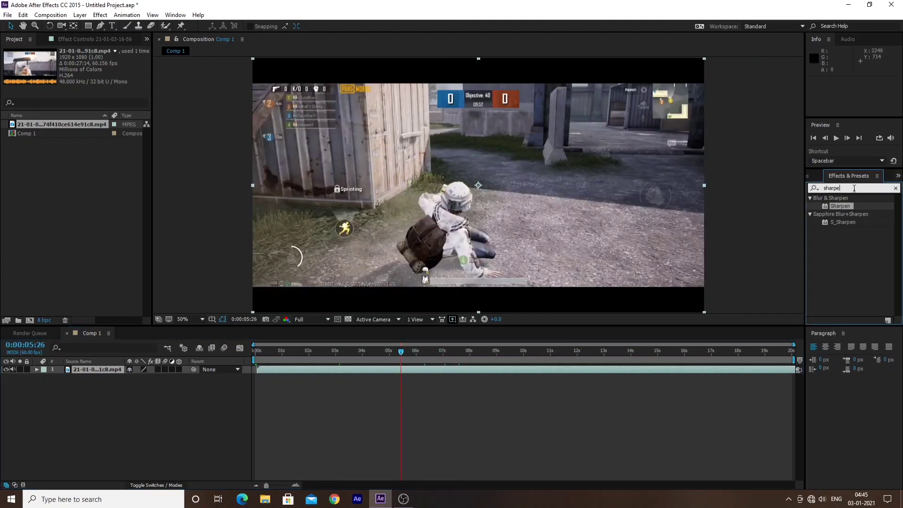
pyautogui.click(895, 189)
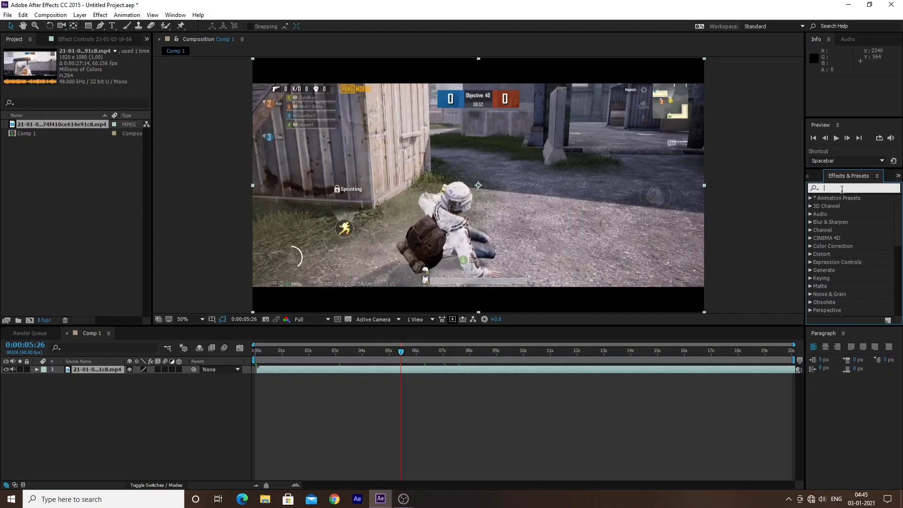
pyautogui.write('curves')
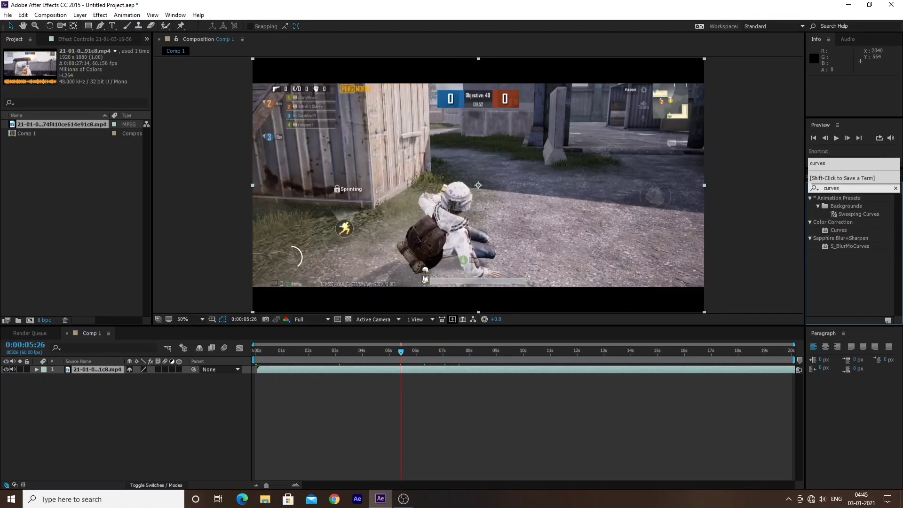
pyautogui.click(837, 230)
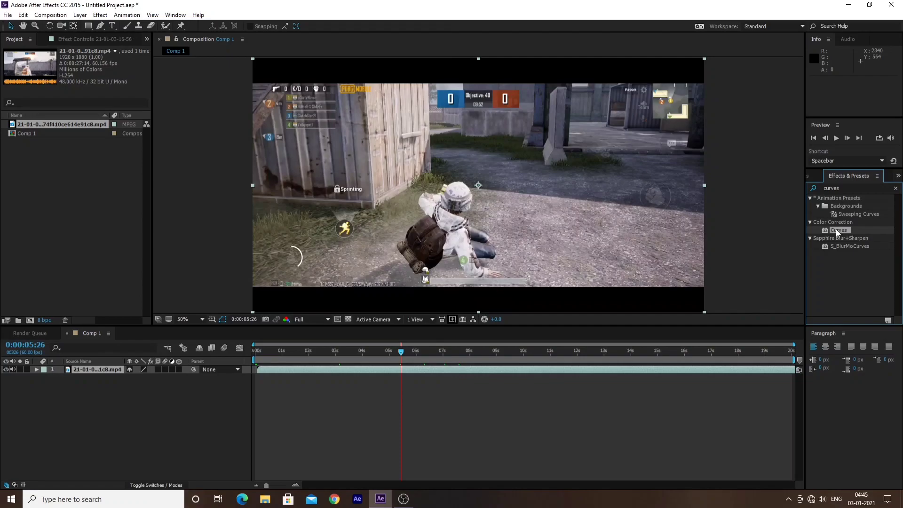
pyautogui.moveTo(830, 230); pyautogui.dragTo(320, 372)
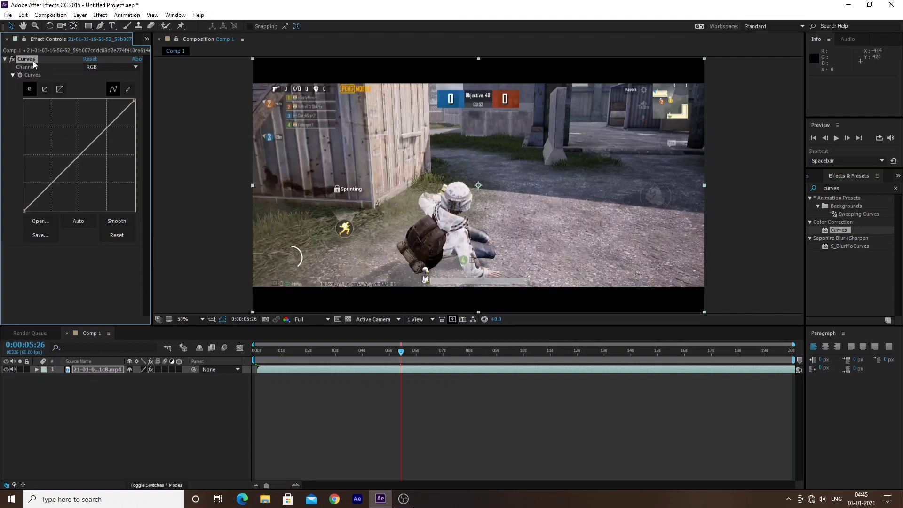
pyautogui.press('Delete')
pyautogui.click(89, 448)
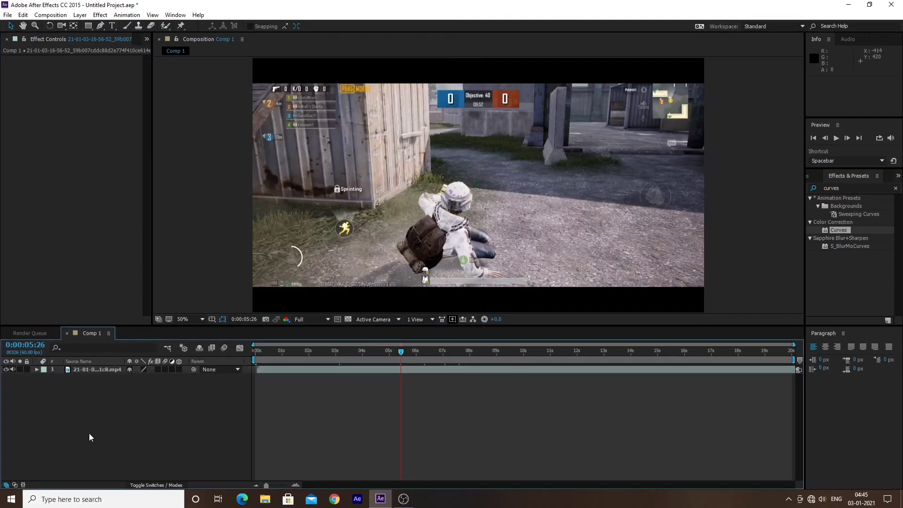
# - Add a new adjustment layer above the gameplay footage in Comp 1
pyautogui.rightClick(115, 394)
pyautogui.moveTo(181, 402)
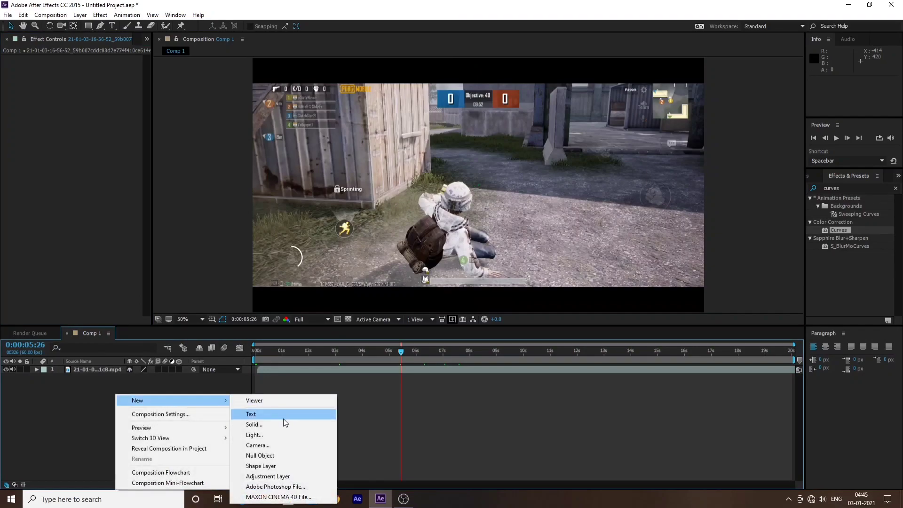
pyautogui.click(278, 476)
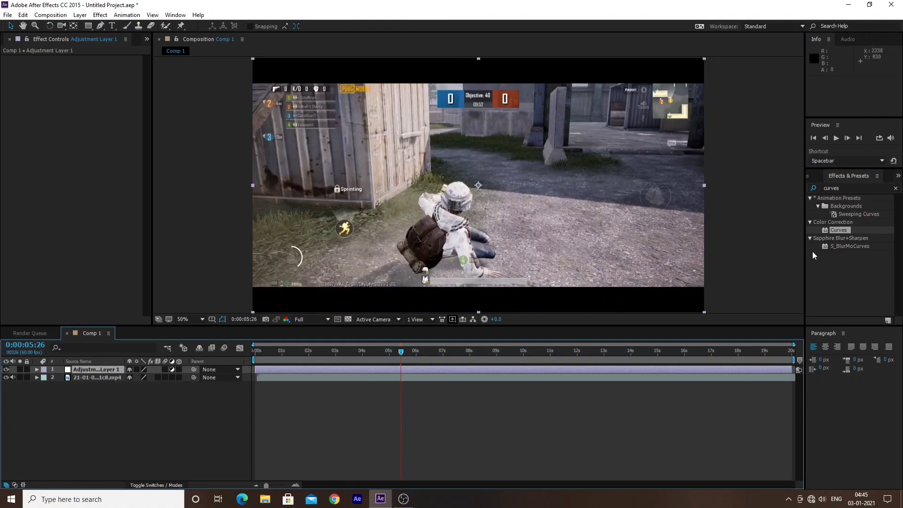
# - Try dropping Curves onto Adjustment Layer 1, then select the layer and the Curves effect
pyautogui.moveTo(839, 230); pyautogui.dragTo(530, 278)
pyautogui.moveTo(843, 230); pyautogui.dragTo(115, 374)
pyautogui.click(382, 369)
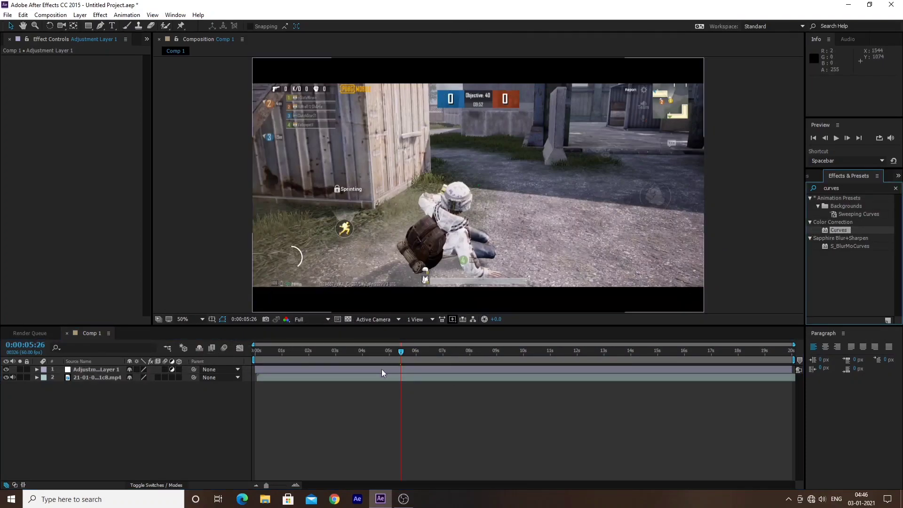
pyautogui.click(839, 230)
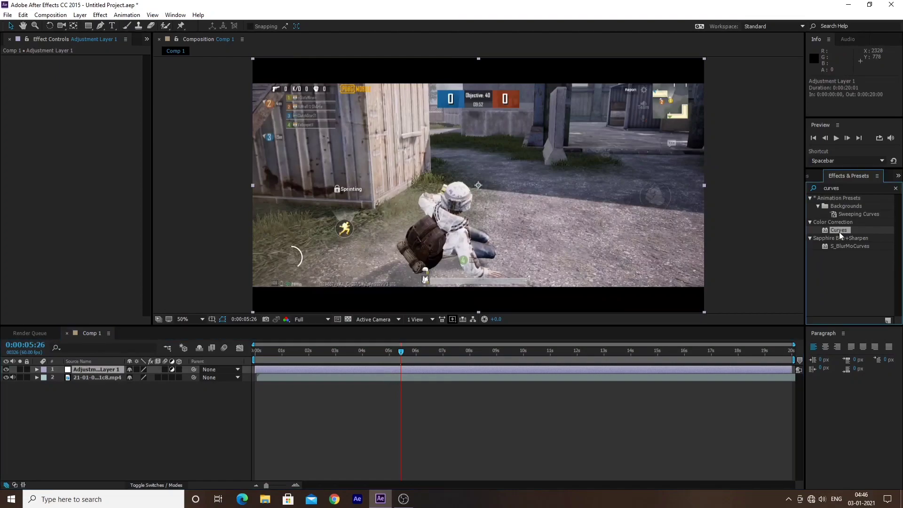
# - Apply Curves to Adjustment Layer 1, experiment with the RGB and Red curves, then reset it
pyautogui.doubleClick(839, 231)
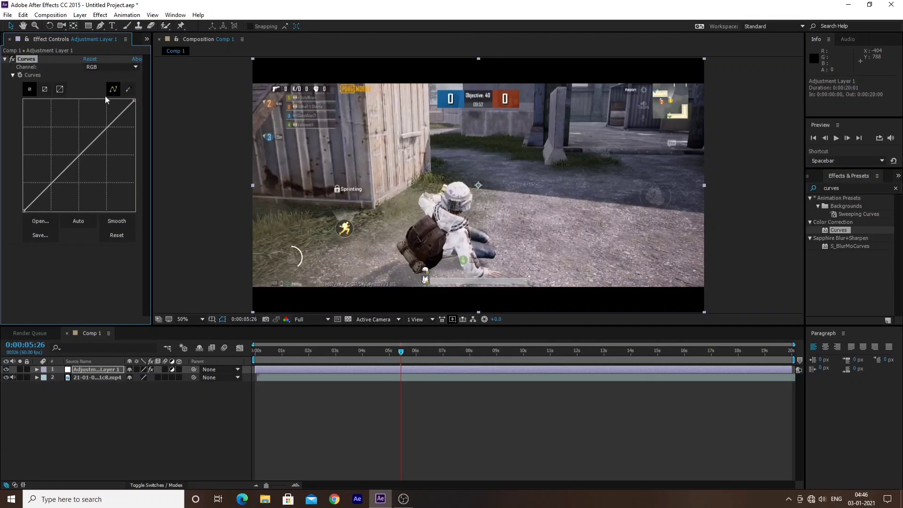
pyautogui.moveTo(79, 156)
pyautogui.mouseDown()
pyautogui.moveTo(88, 160)
pyautogui.moveTo(74, 150)
pyautogui.moveTo(82, 156)
pyautogui.mouseUp()
pyautogui.click(119, 66)
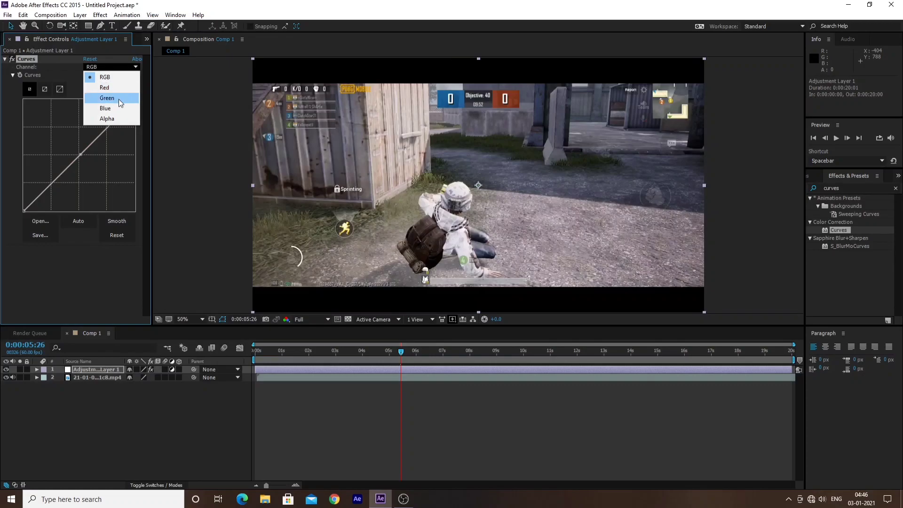
pyautogui.click(117, 89)
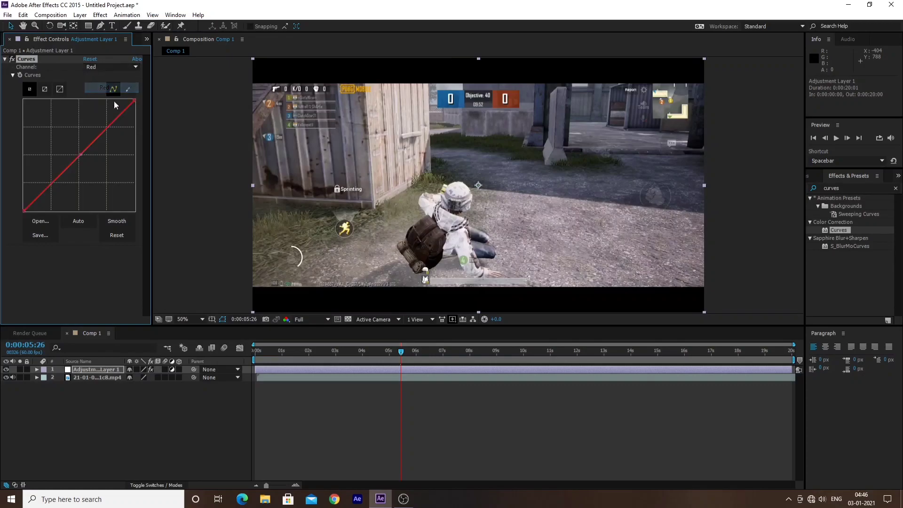
pyautogui.moveTo(80, 156)
pyautogui.mouseDown()
pyautogui.moveTo(83, 148)
pyautogui.moveTo(92, 159)
pyautogui.moveTo(81, 154)
pyautogui.mouseUp()
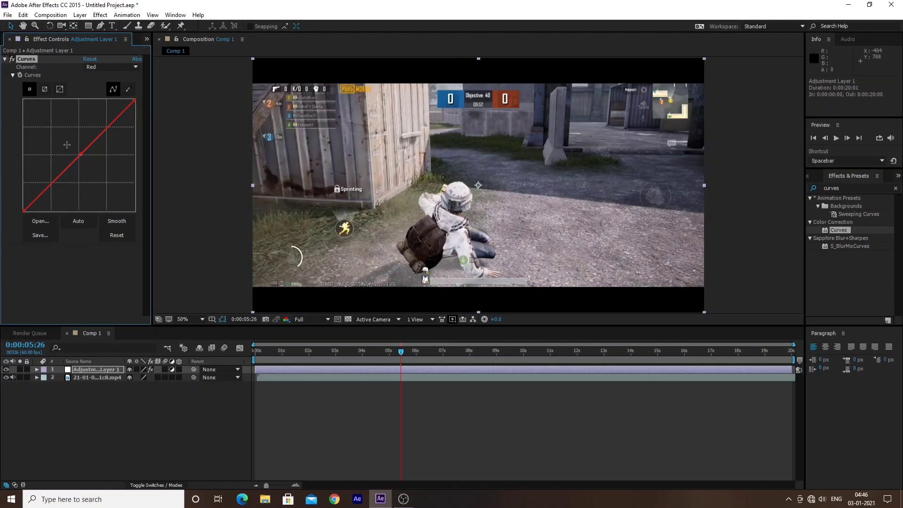
pyautogui.click(89, 59)
# - Bend the RGB curve slightly below the diagonal and steepen the Blue curve for a bluish tint
pyautogui.moveTo(81, 158); pyautogui.dragTo(84, 161)
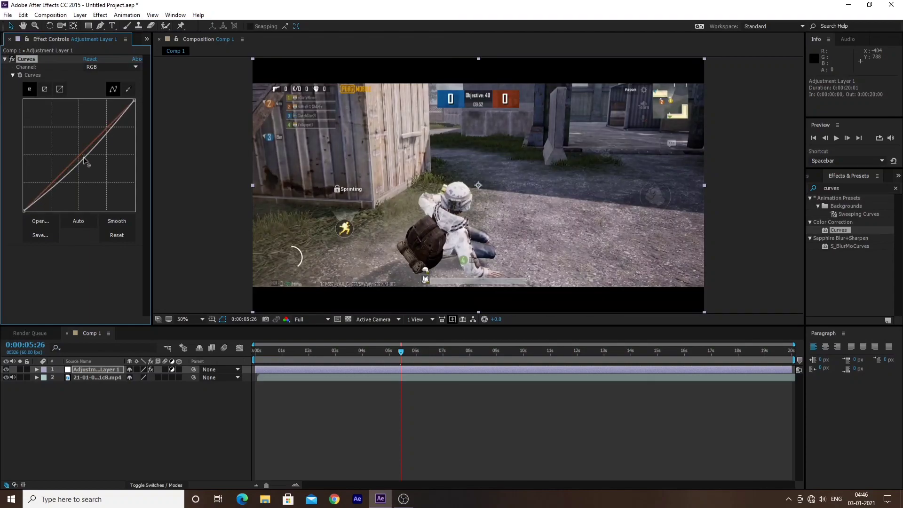
pyautogui.moveTo(85, 162); pyautogui.dragTo(83, 161)
pyautogui.click(118, 70)
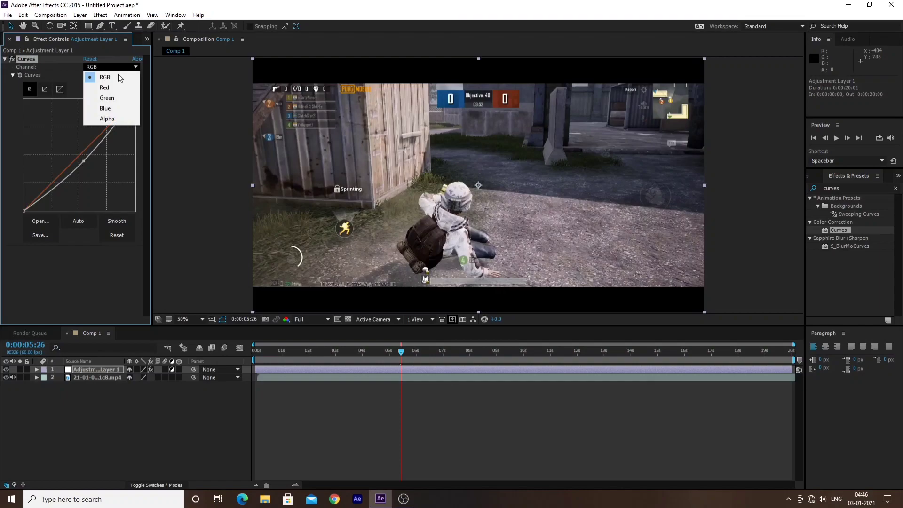
pyautogui.click(116, 105)
pyautogui.moveTo(135, 100); pyautogui.dragTo(122, 93)
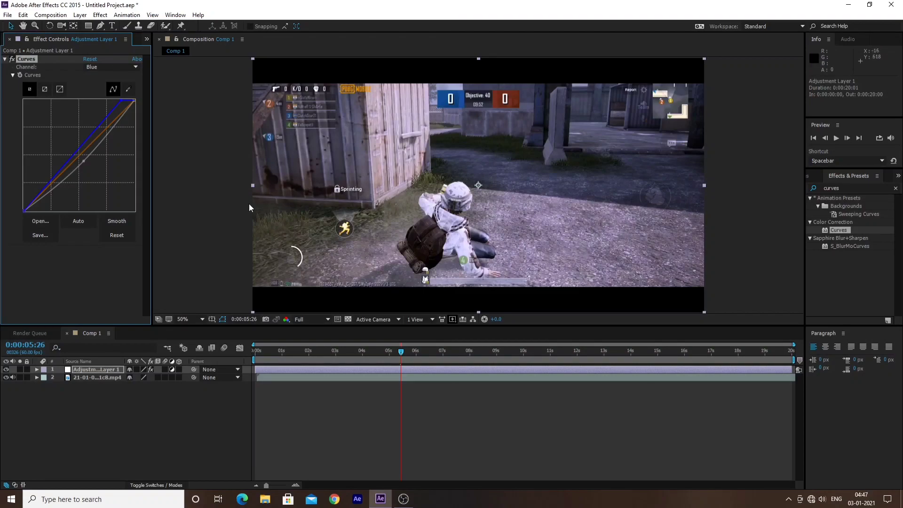
pyautogui.click(819, 187)
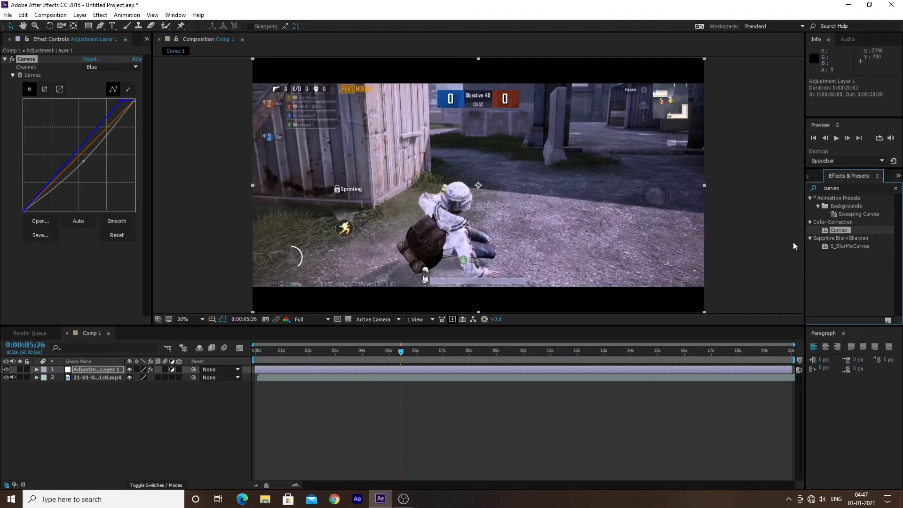
# - Search the effects for 'glow' and apply Glow to Adjustment Layer 1
pyautogui.click(843, 188)
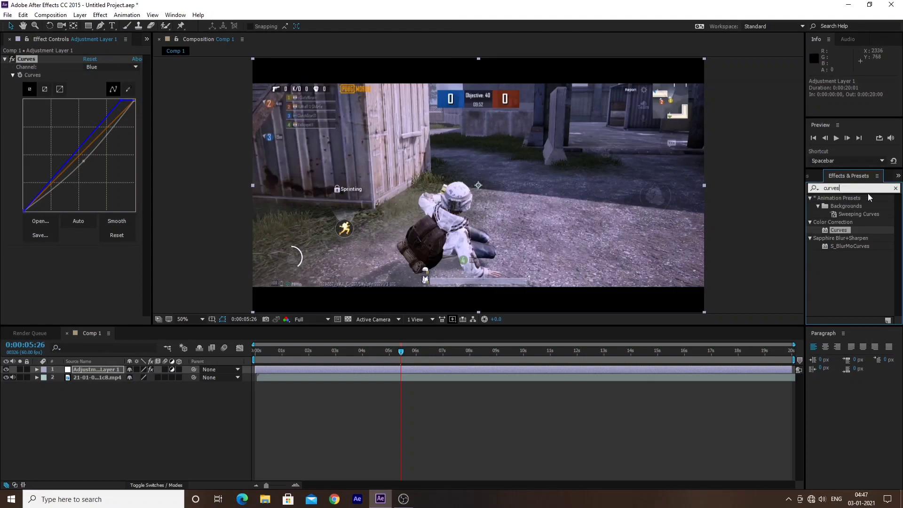
pyautogui.doubleClick(844, 188)
pyautogui.write('glow')
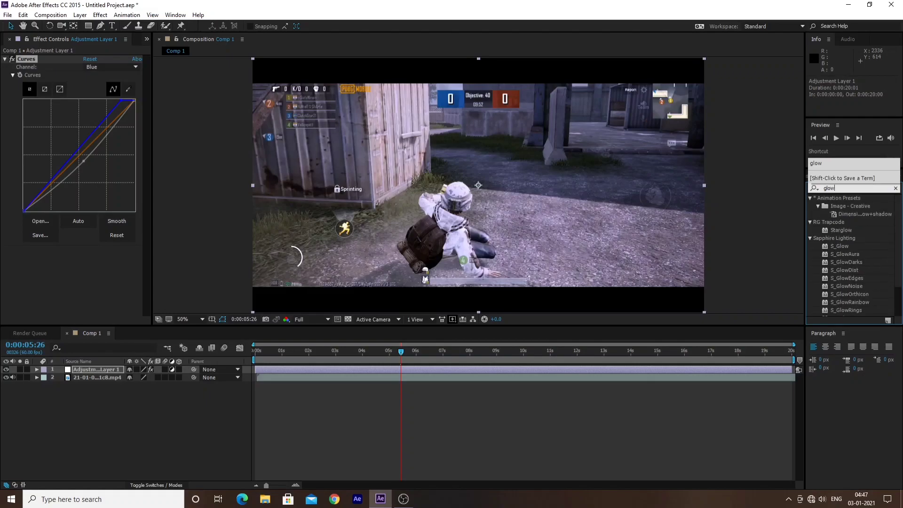
pyautogui.scroll(-2, 870, 264)
pyautogui.click(843, 313)
pyautogui.moveTo(840, 313); pyautogui.dragTo(117, 369)
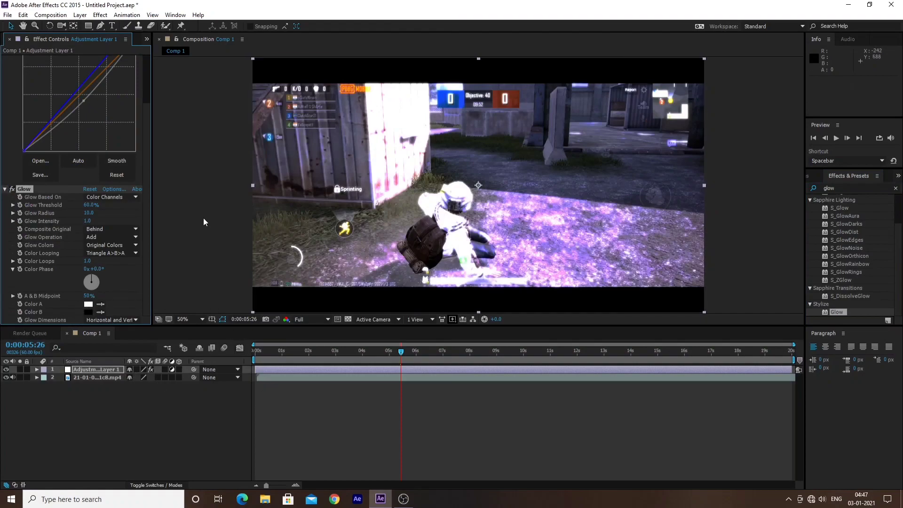
# - Set Glow Threshold to 79% and Glow Radius to 200, then check the frame at 0:00:06:47
pyautogui.click(87, 205)
pyautogui.write('79')
pyautogui.click(88, 213)
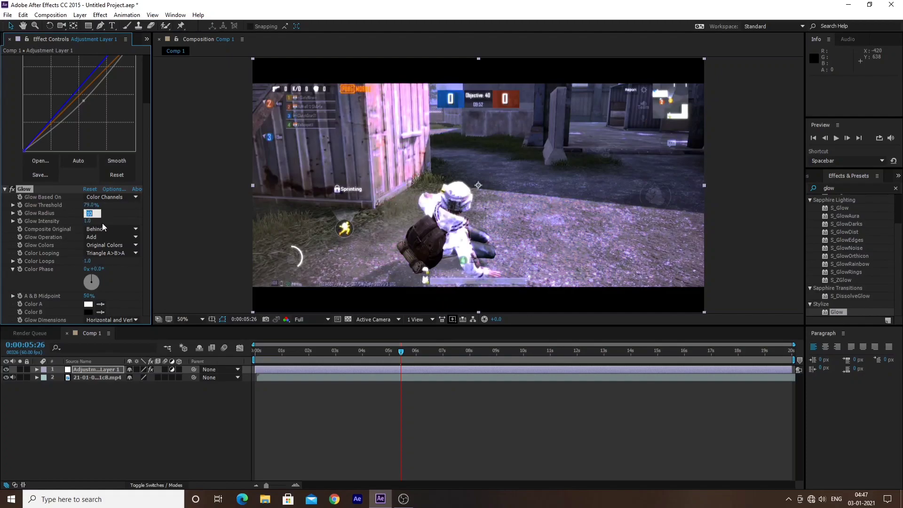
pyautogui.write('2000')
pyautogui.click(148, 419)
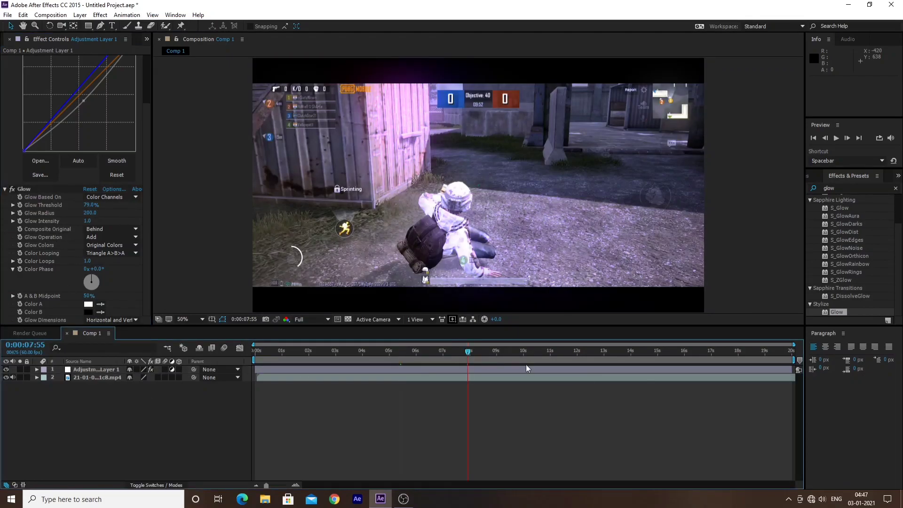
pyautogui.click(438, 351)
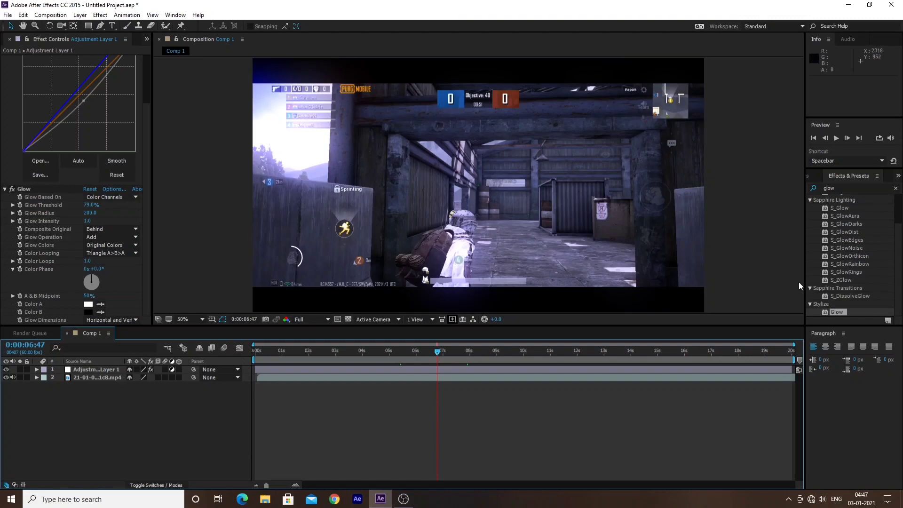
# - Replace the effects search term with 'contra'
pyautogui.click(839, 188)
pyautogui.click(822, 187)
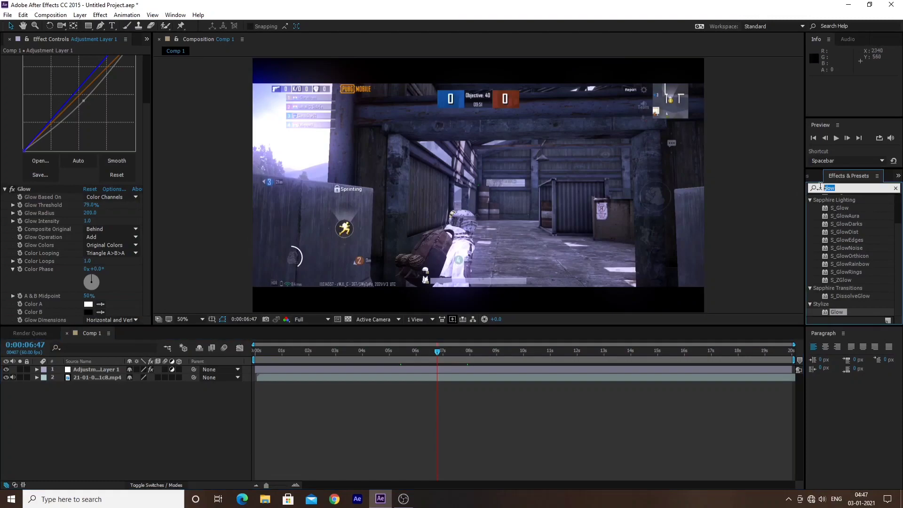
pyautogui.write('contra')
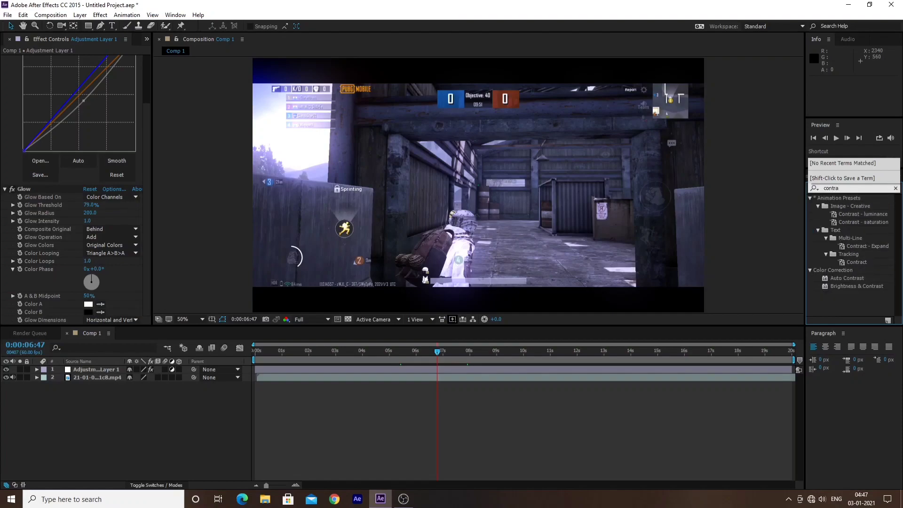
# - Apply Brightness & Contrast to Adjustment Layer 1 with Contrast set to 25
pyautogui.click(859, 286)
pyautogui.moveTo(851, 284); pyautogui.dragTo(100, 368)
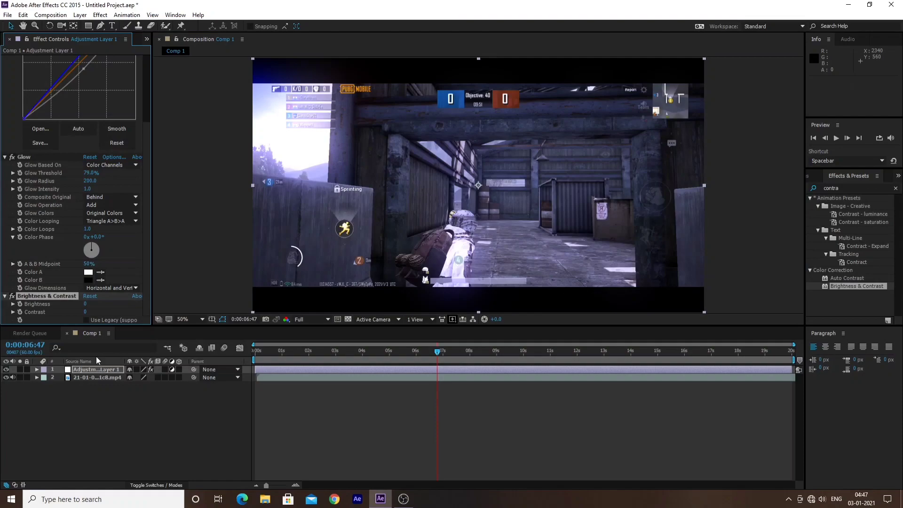
pyautogui.click(87, 312)
pyautogui.write('25')
pyautogui.click(72, 427)
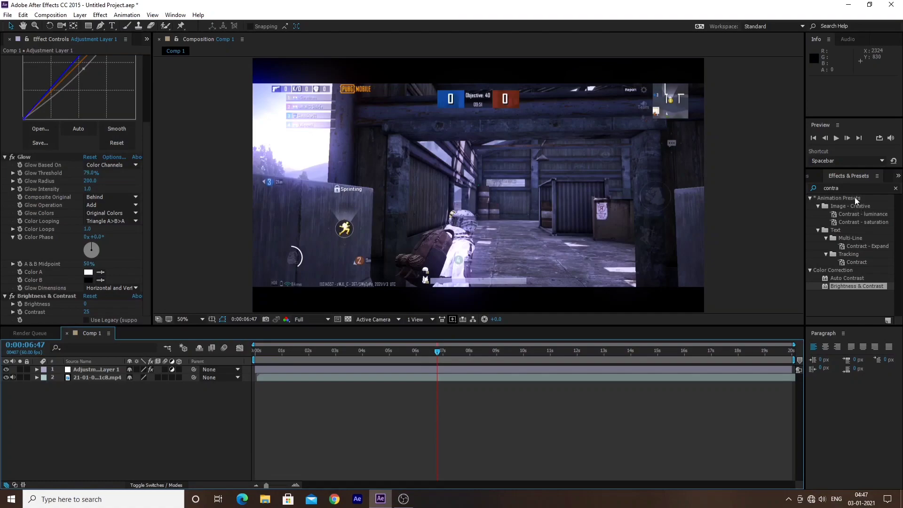
pyautogui.click(829, 201)
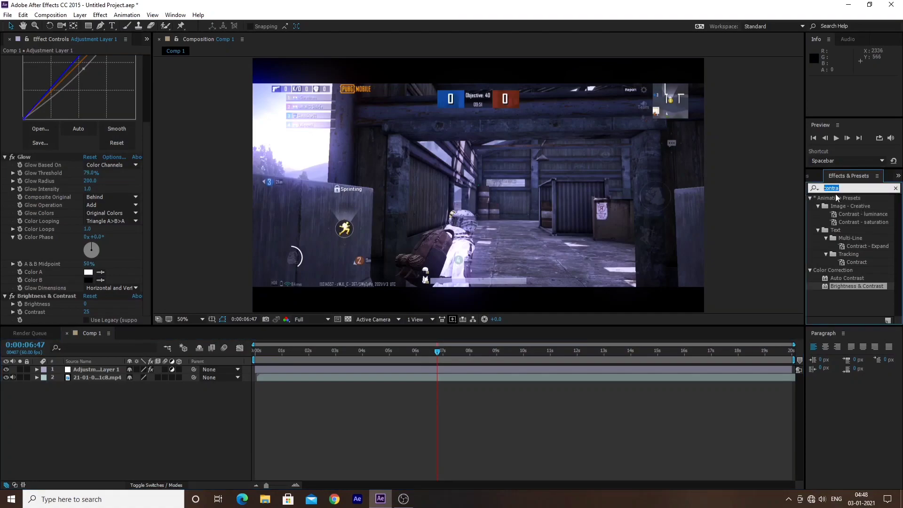
# - Search 'sharpen' and apply Sharpen to Adjustment Layer 1 with Sharpen Amount 25
pyautogui.write('shar')
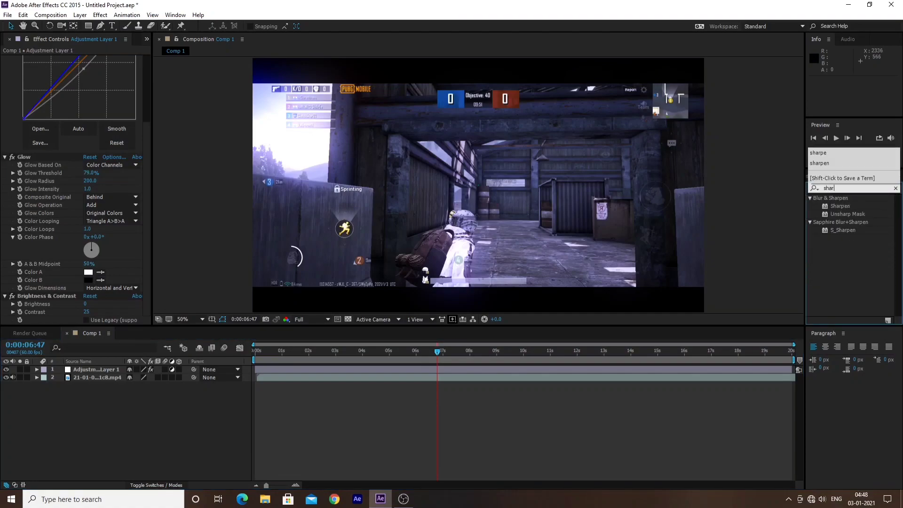
pyautogui.write('pen')
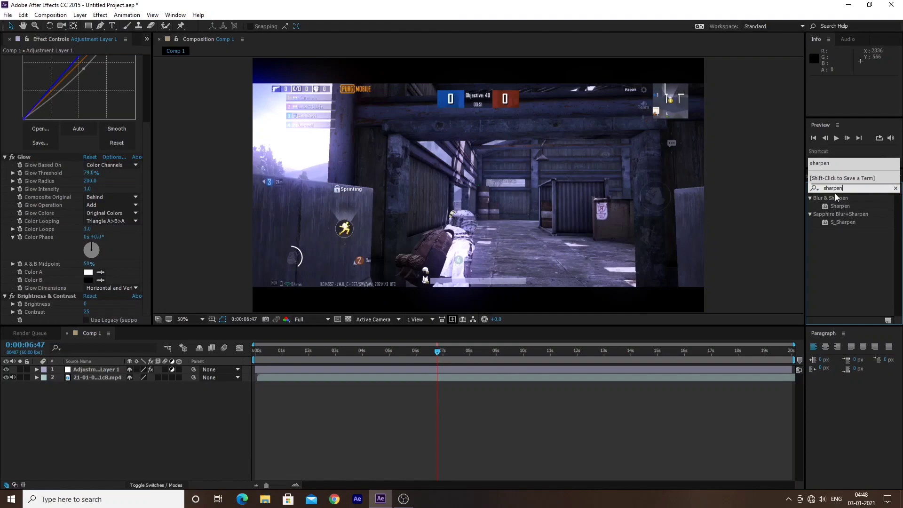
pyautogui.click(839, 206)
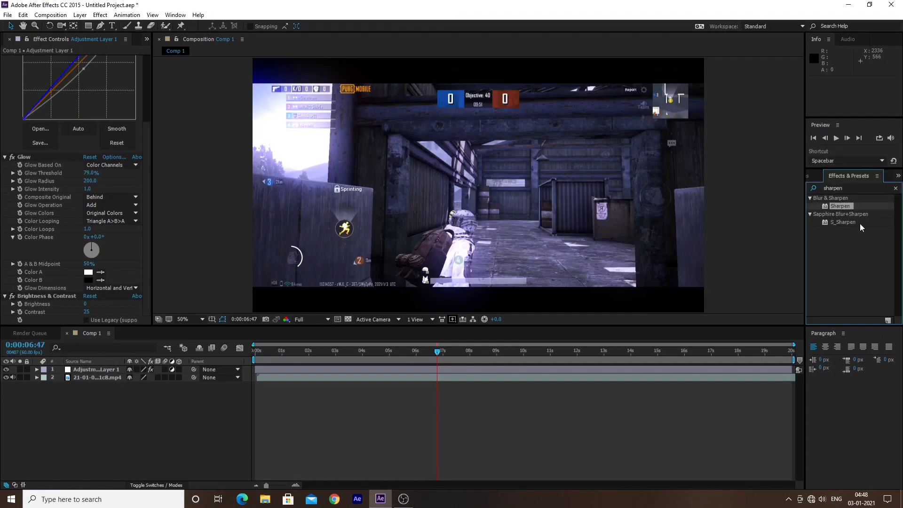
pyautogui.moveTo(842, 206); pyautogui.dragTo(97, 371)
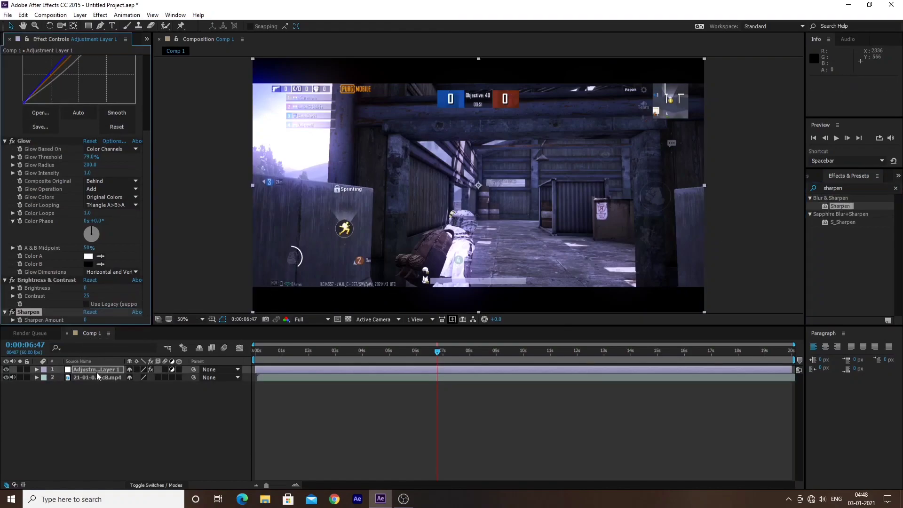
pyautogui.click(86, 320)
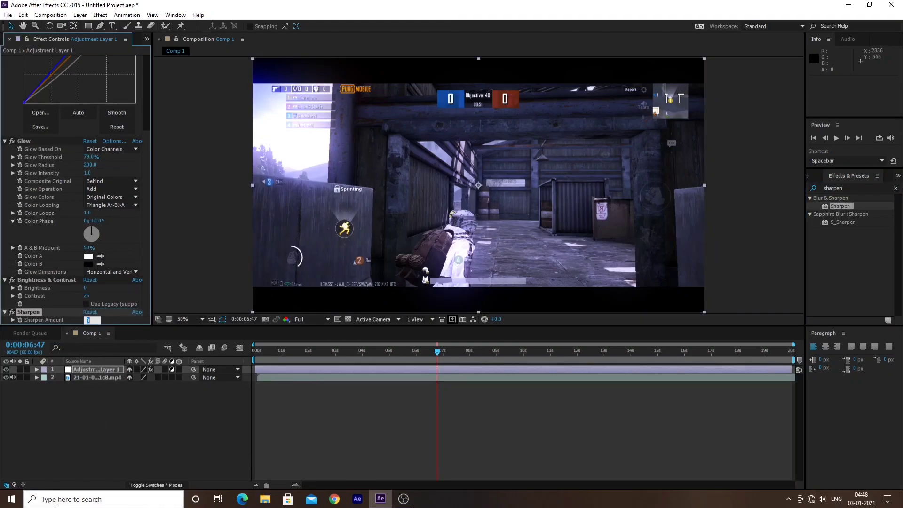
pyautogui.write('25')
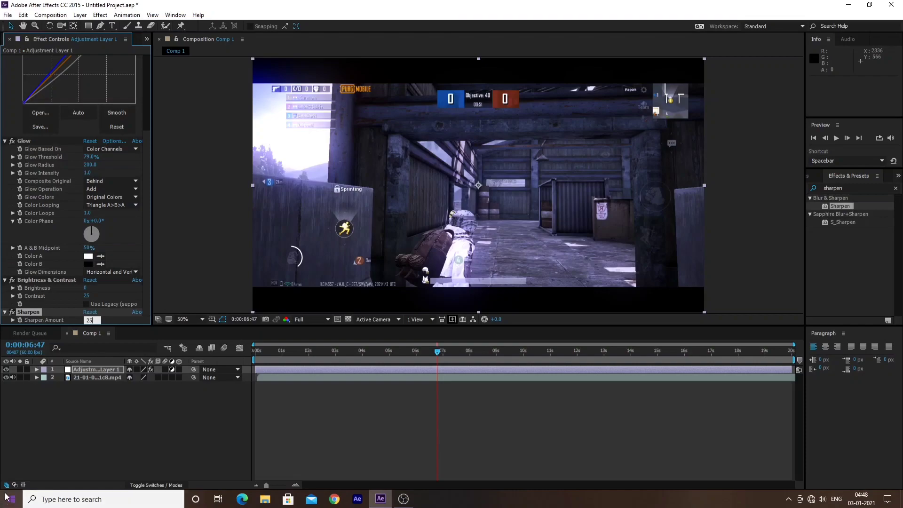
pyautogui.click(49, 456)
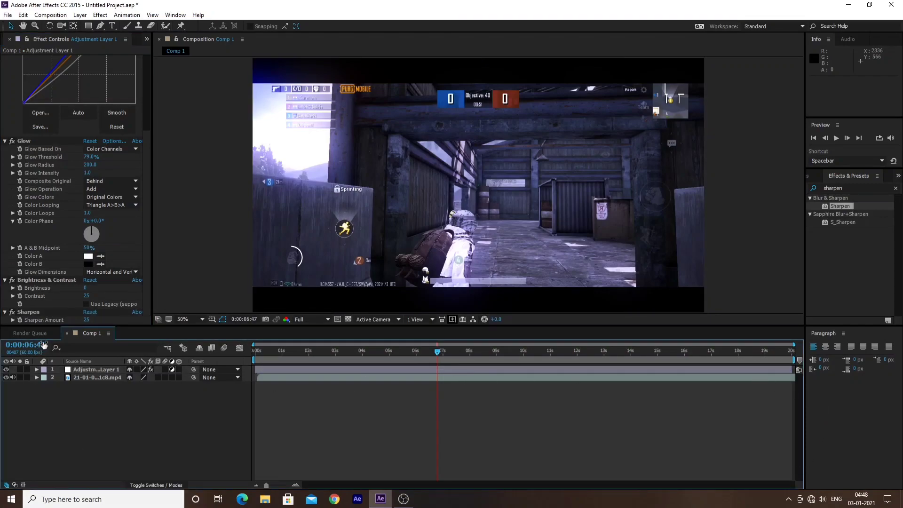
# - Add Comp 1 to the Render Queue and accept the Best Settings render settings
pyautogui.click(9, 14)
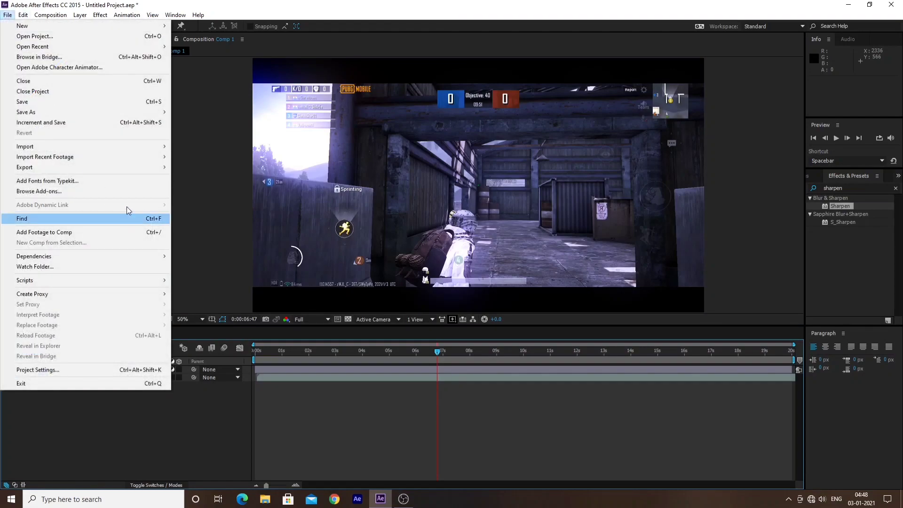
pyautogui.moveTo(158, 168)
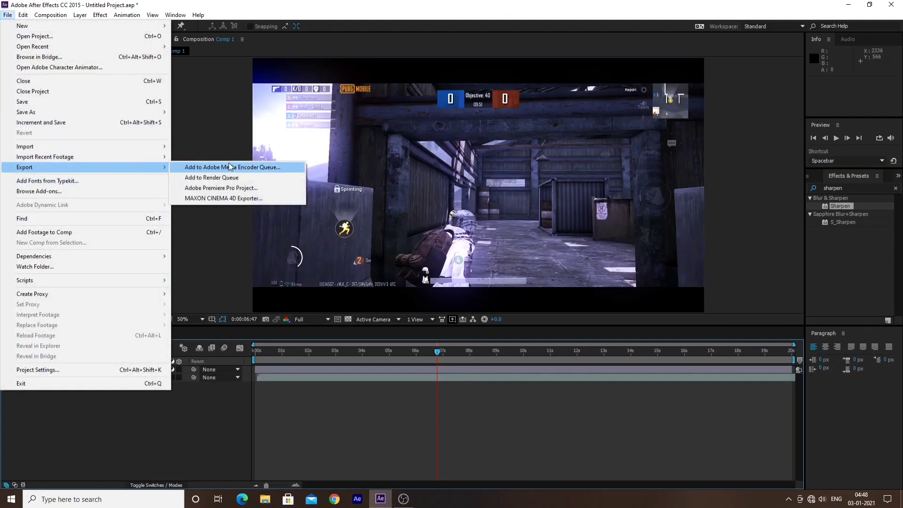
pyautogui.click(227, 178)
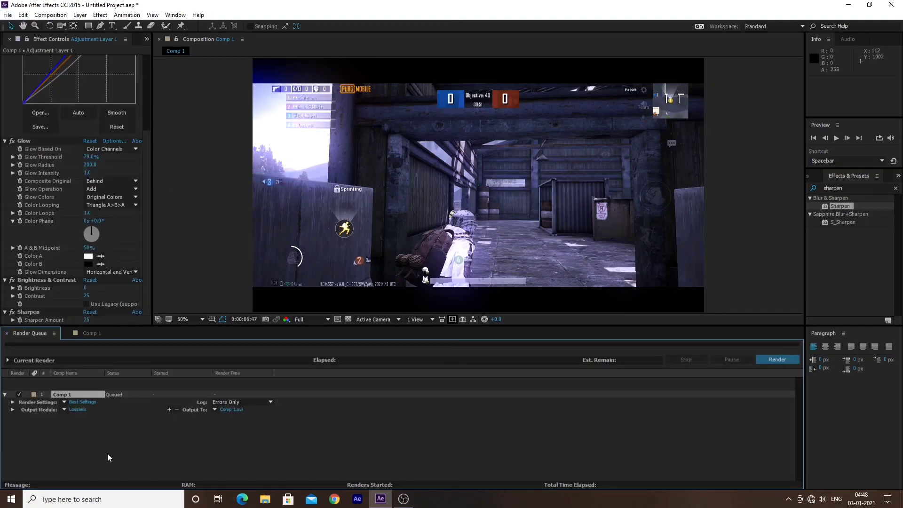
pyautogui.click(76, 403)
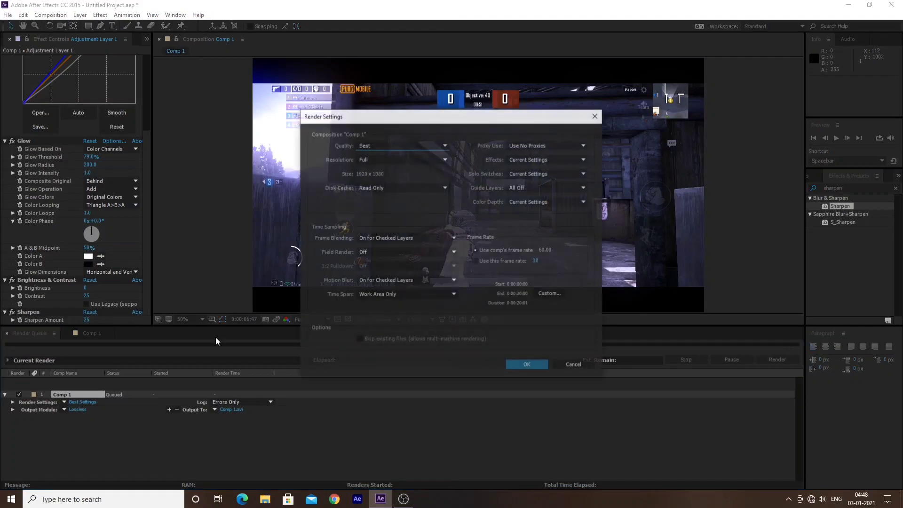
pyautogui.click(521, 365)
# - Set the output module format to QuickTime
pyautogui.click(77, 409)
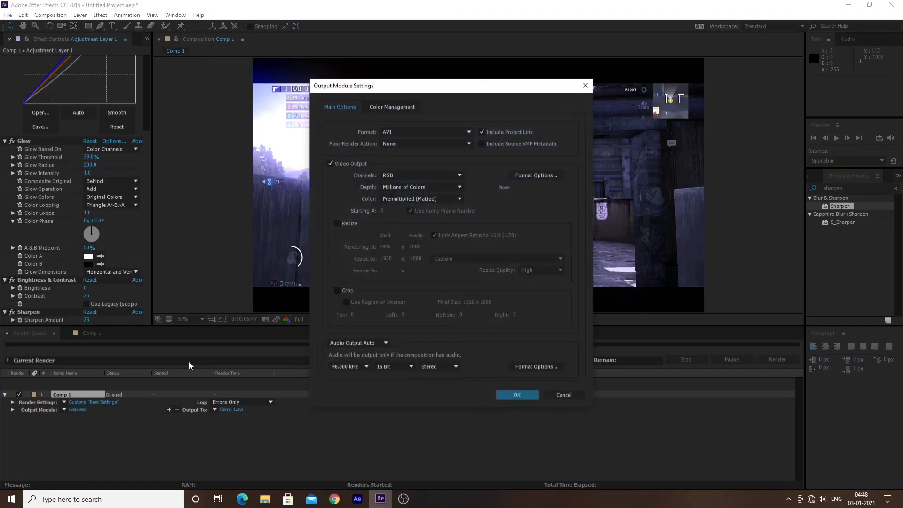
pyautogui.click(445, 131)
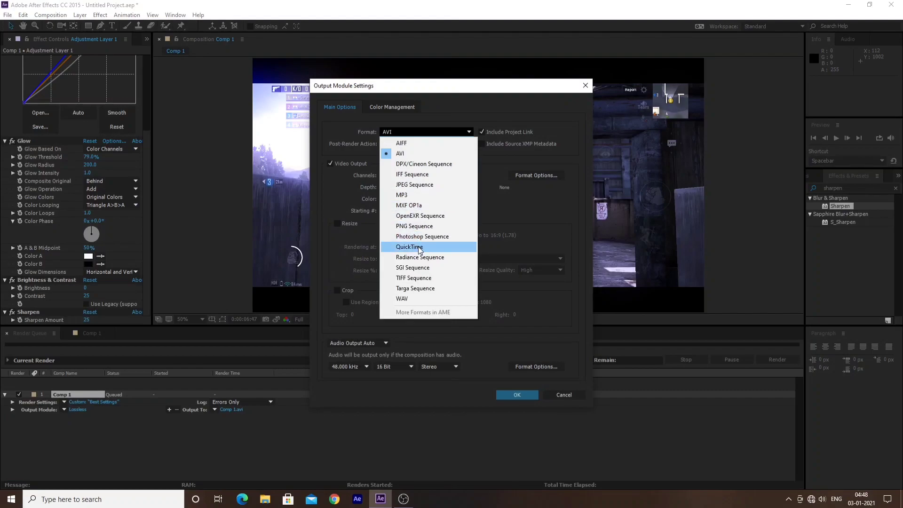
pyautogui.click(431, 247)
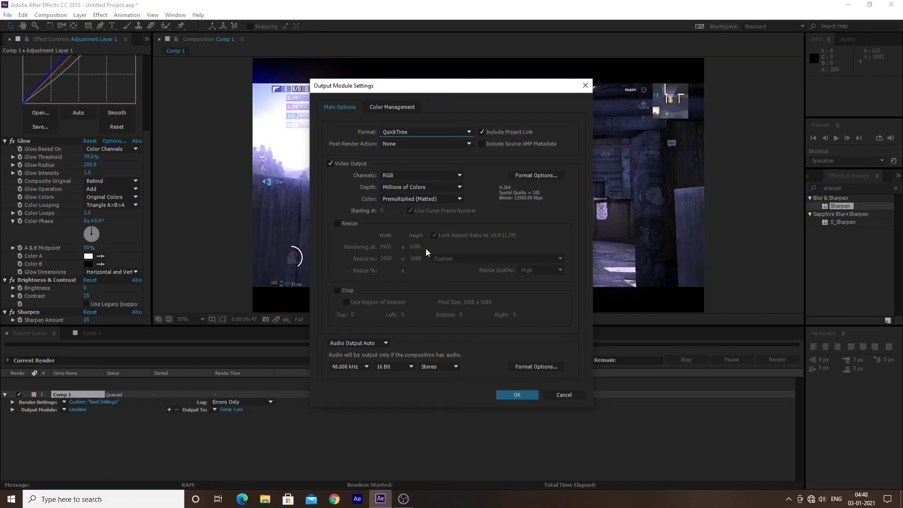
pyautogui.click(437, 132)
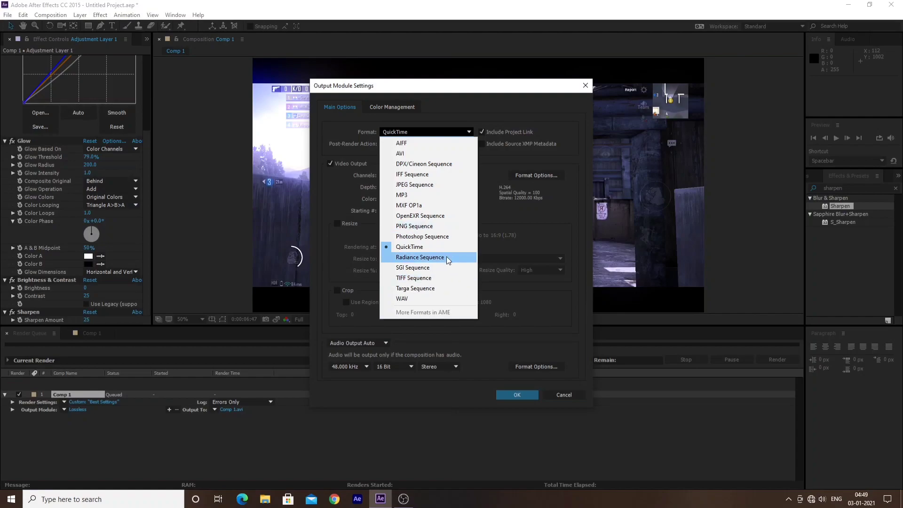
pyautogui.click(402, 247)
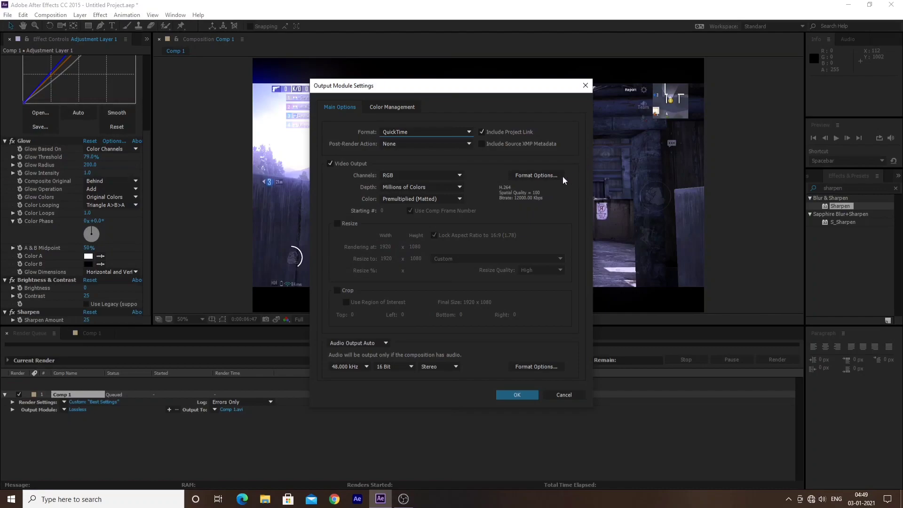
pyautogui.click(538, 176)
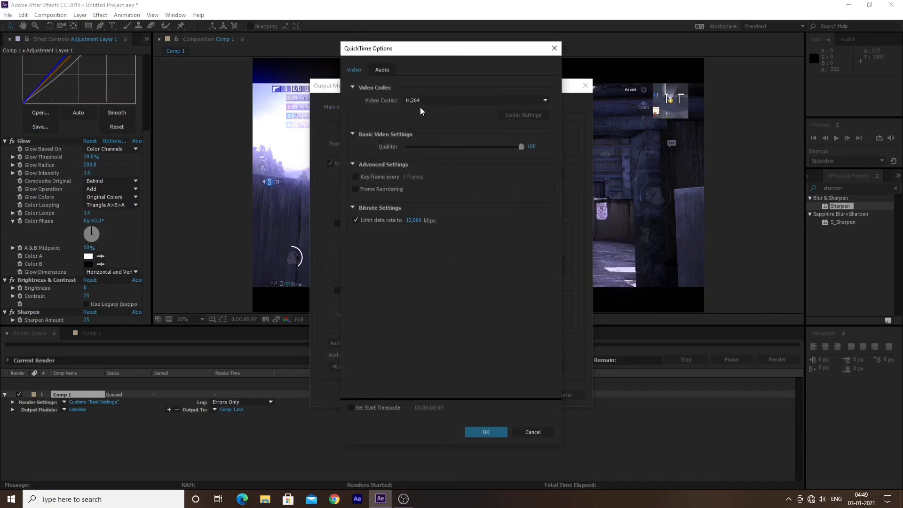
# - Keep H.264 as the QuickTime video codec and confirm the format options
pyautogui.click(420, 103)
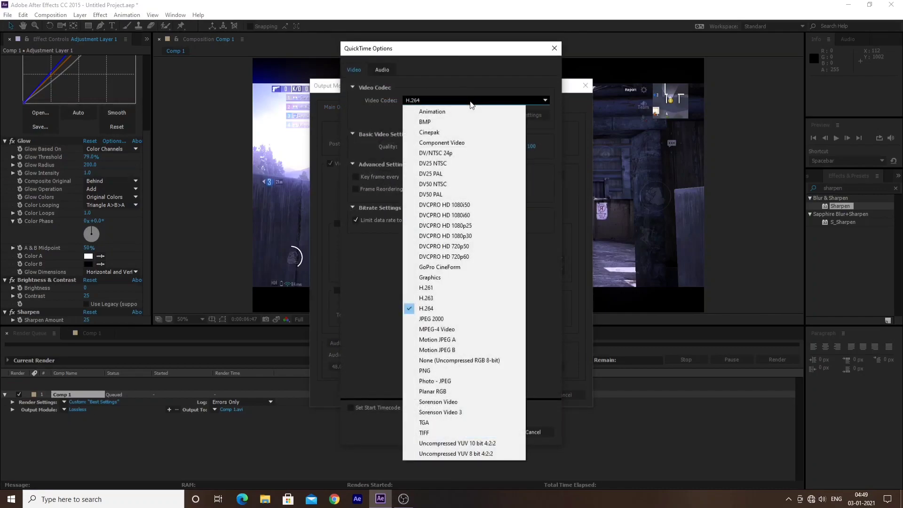
pyautogui.click(441, 309)
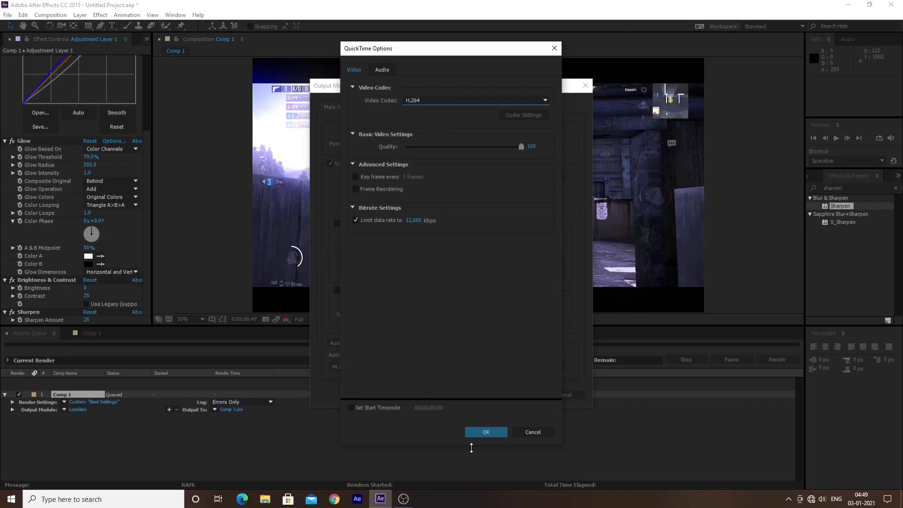
pyautogui.click(487, 432)
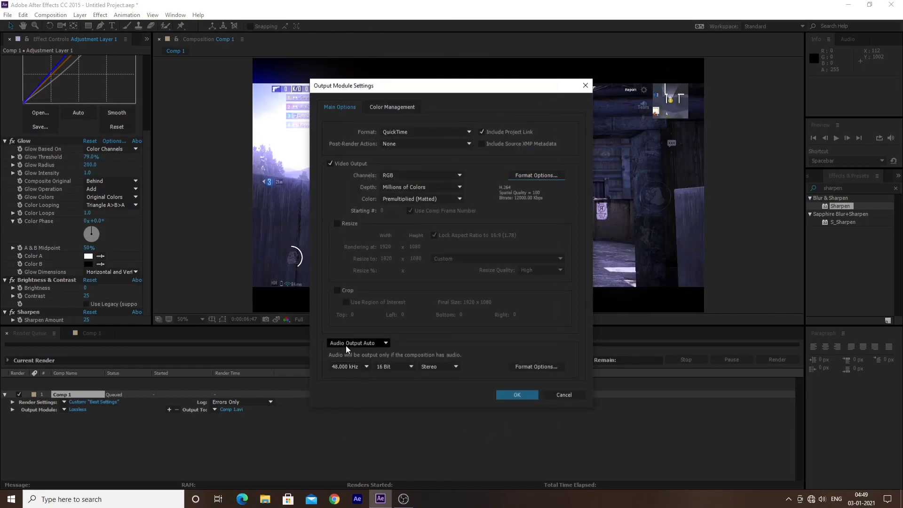
# - Leave audio output on Auto, confirm the output module, and choose the movie's save location
pyautogui.click(375, 343)
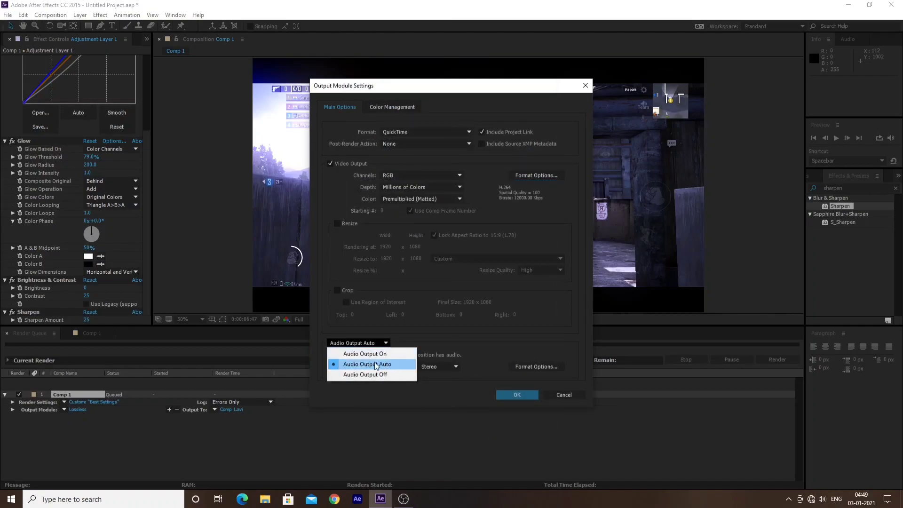
pyautogui.click(377, 402)
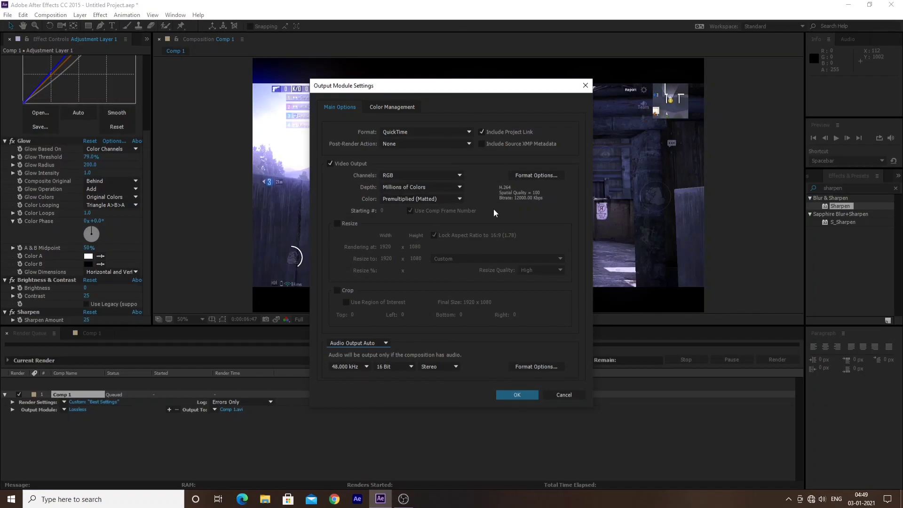
pyautogui.click(527, 395)
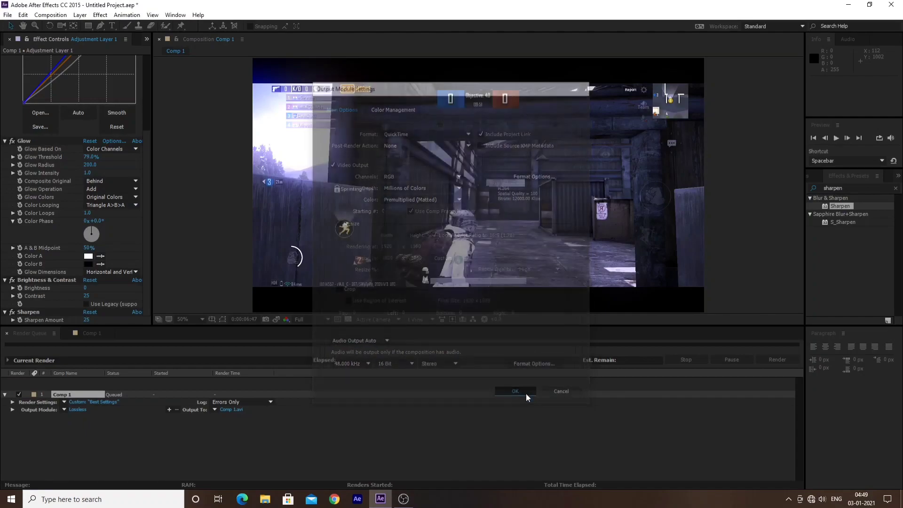
pyautogui.click(226, 409)
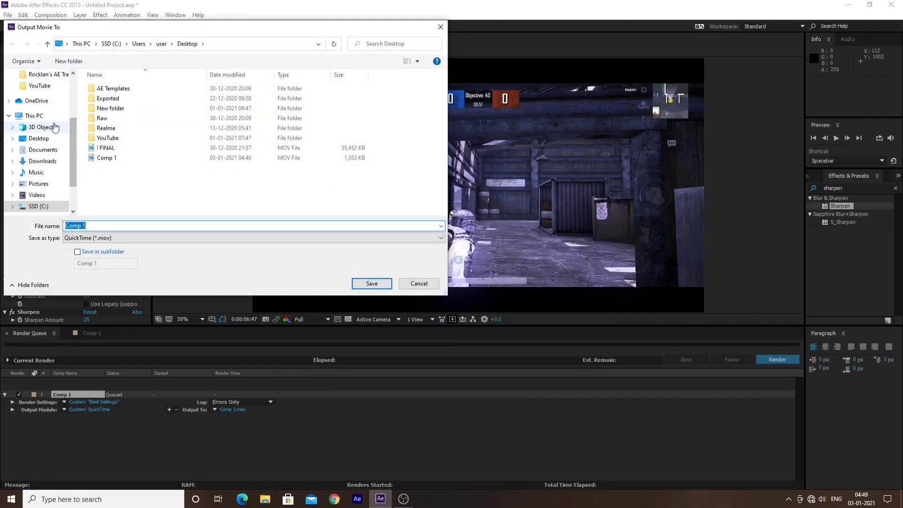
# - Set Comp 1's output to bhjgv.mov on the Desktop, start rendering, then stop it
pyautogui.click(38, 138)
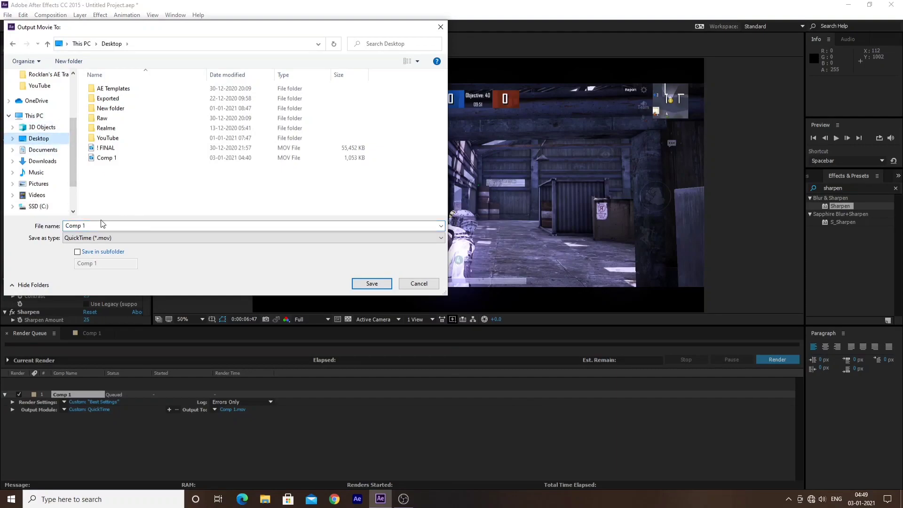
pyautogui.write('bhjgv')
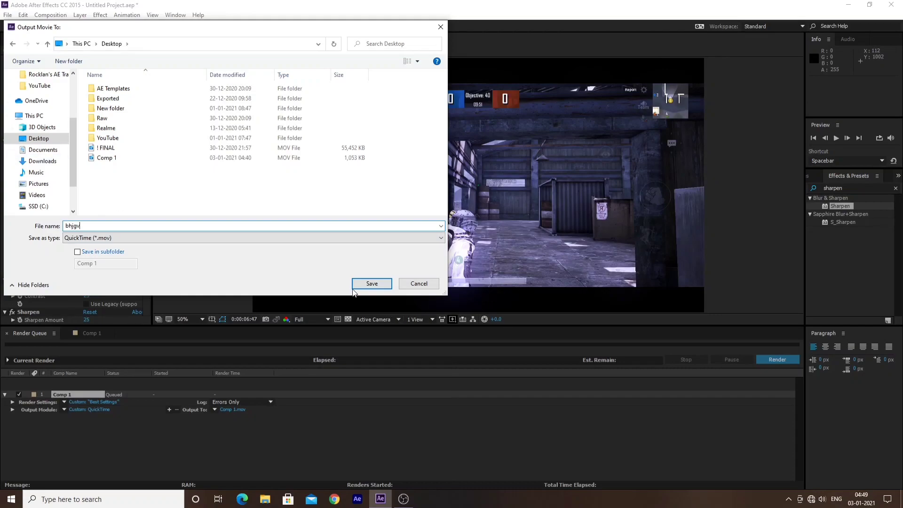
pyautogui.click(372, 284)
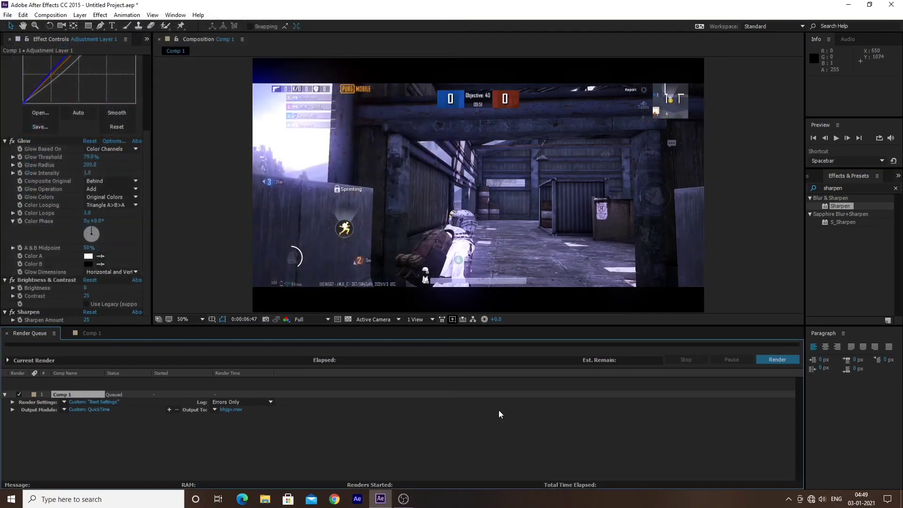
pyautogui.click(776, 357)
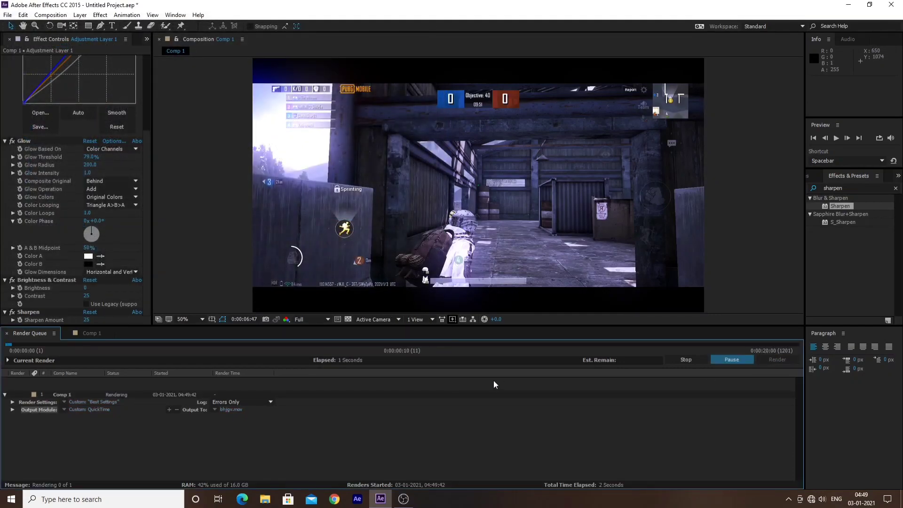
pyautogui.click(743, 362)
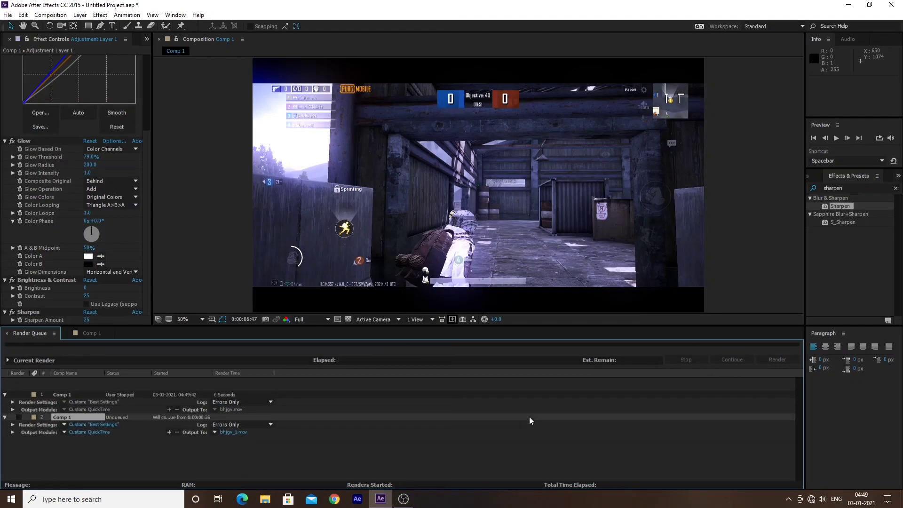